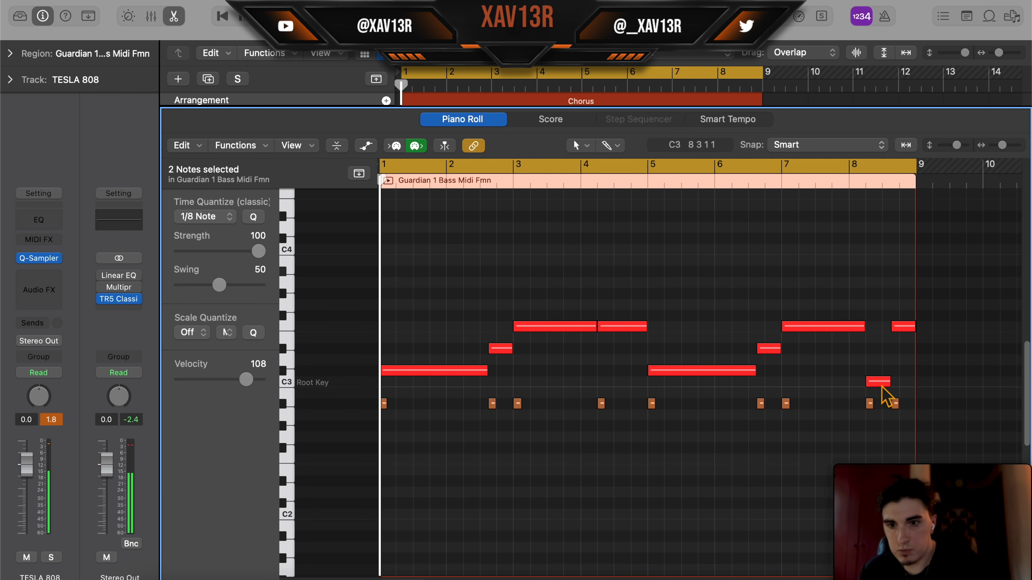
# Step: Close the note editor, solo the Guardian sample track and play it back from bar 1
pyautogui.press('e')
pyautogui.click(443, 144)
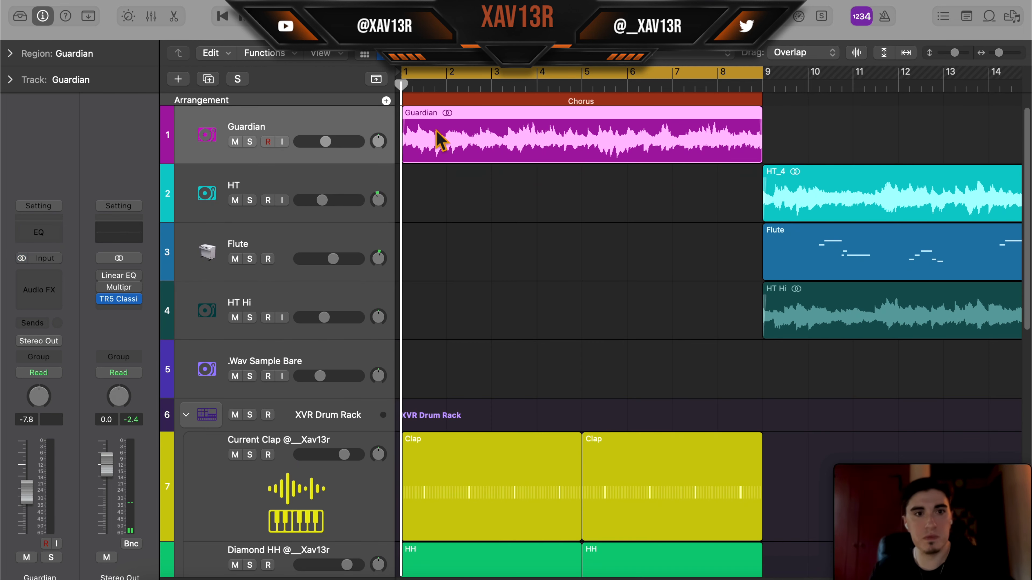
pyautogui.press('s')
pyautogui.press('space')
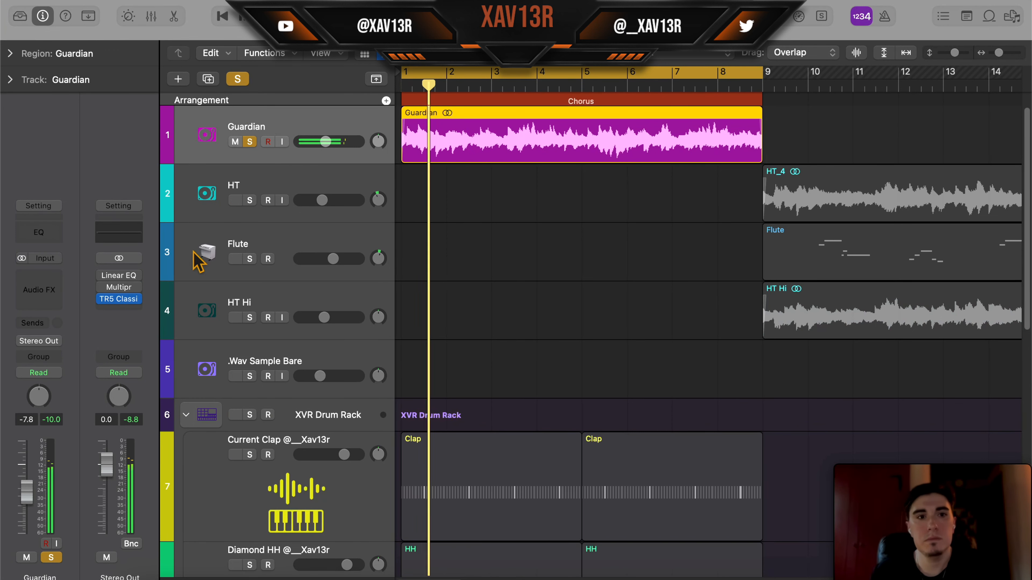
# Step: Add the XVR Drum Rack to the solo and open the first HH region on the Diamond HH track
pyautogui.click(250, 415)
pyautogui.scroll(-6, 458, 307)
pyautogui.click(462, 300)
pyautogui.doubleClick(463, 299)
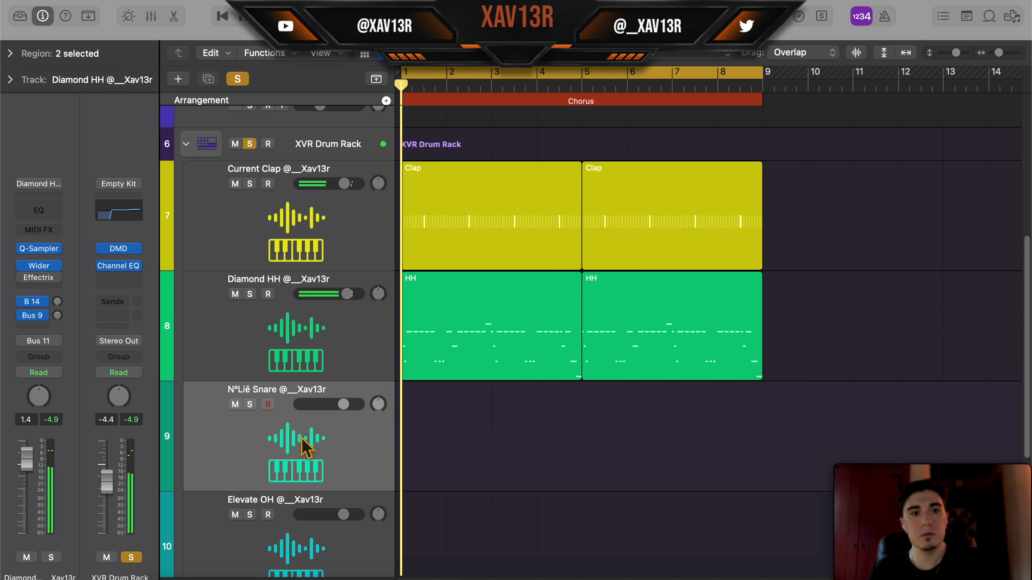
# Step: Create a pattern region at bar 1 on the N°Lië Snare track and extend its snare pattern to 64 steps
pyautogui.click(407, 423)
pyautogui.rightClick(419, 411)
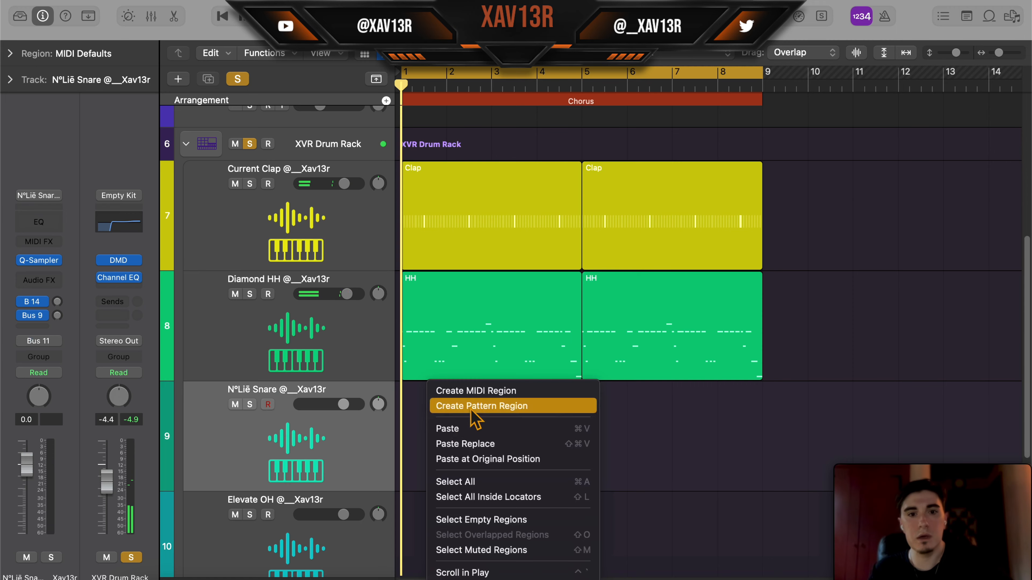
pyautogui.click(471, 408)
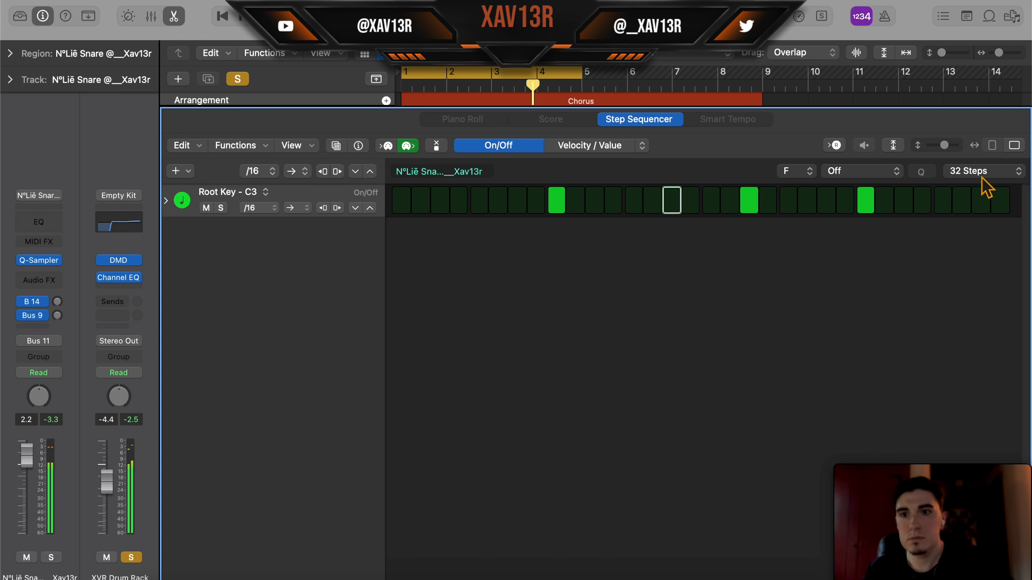
pyautogui.click(984, 186)
pyautogui.click(979, 224)
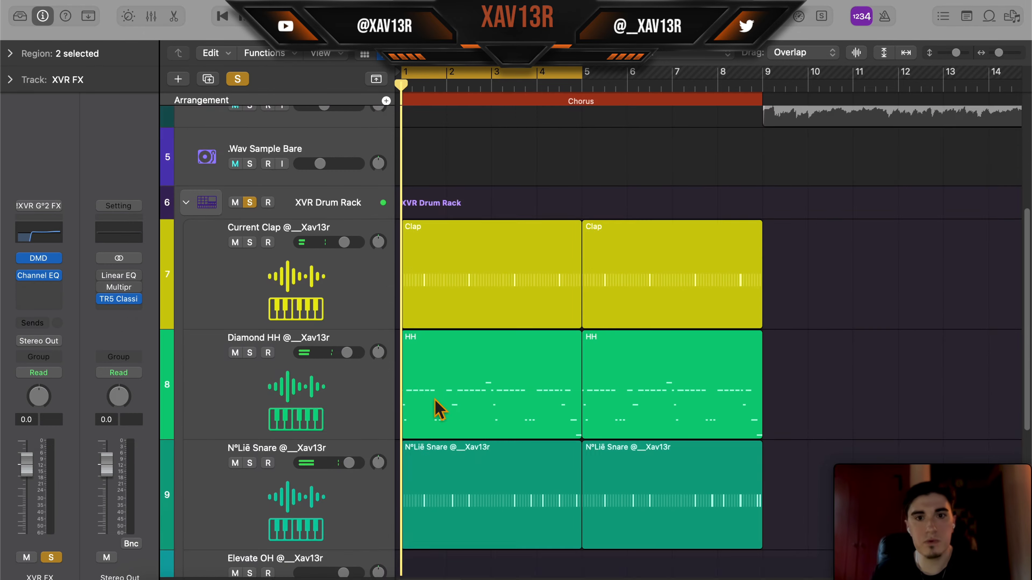
# Step: Examine the Guardian bass MIDI region on the TESLA 808 track and select the HT_4 region at bar 9
pyautogui.scroll(-10, 438, 406)
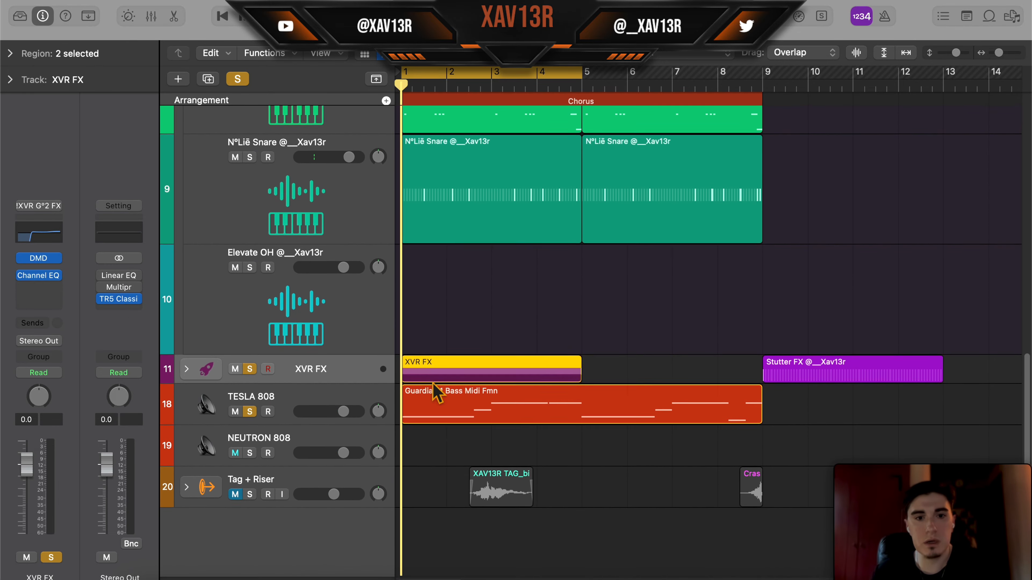
pyautogui.doubleClick(437, 392)
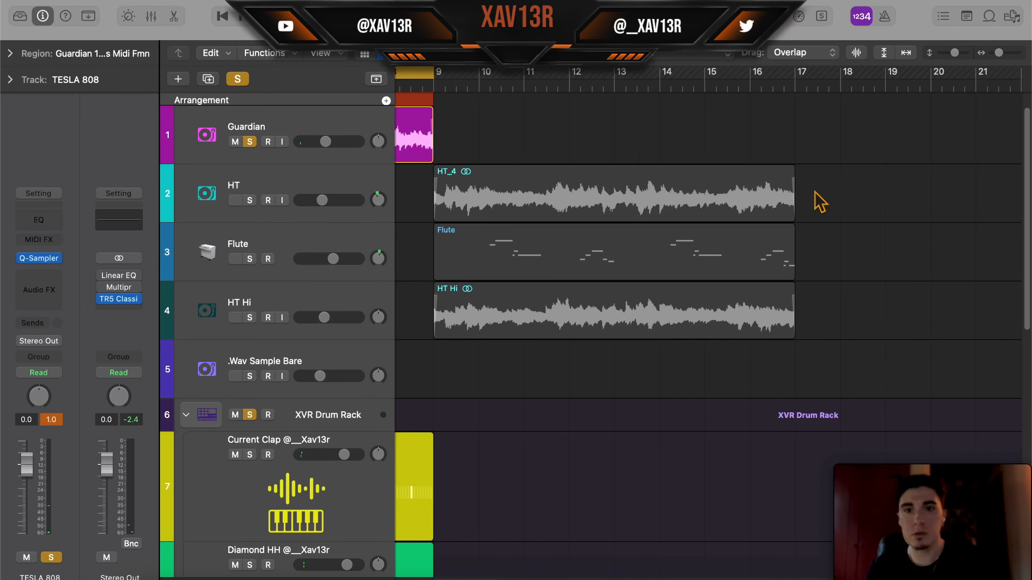
pyautogui.hscroll(-2, 820, 202)
pyautogui.click(759, 202)
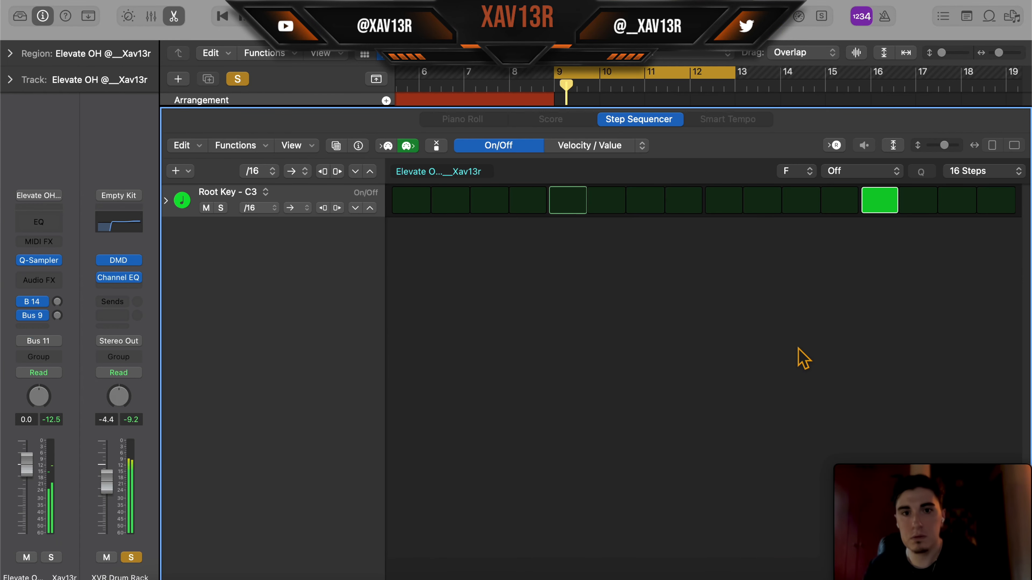
# Step: Lengthen the Elevate OH step pattern at bar 9 to 64 steps and place its open-hat hits
pyautogui.click(975, 182)
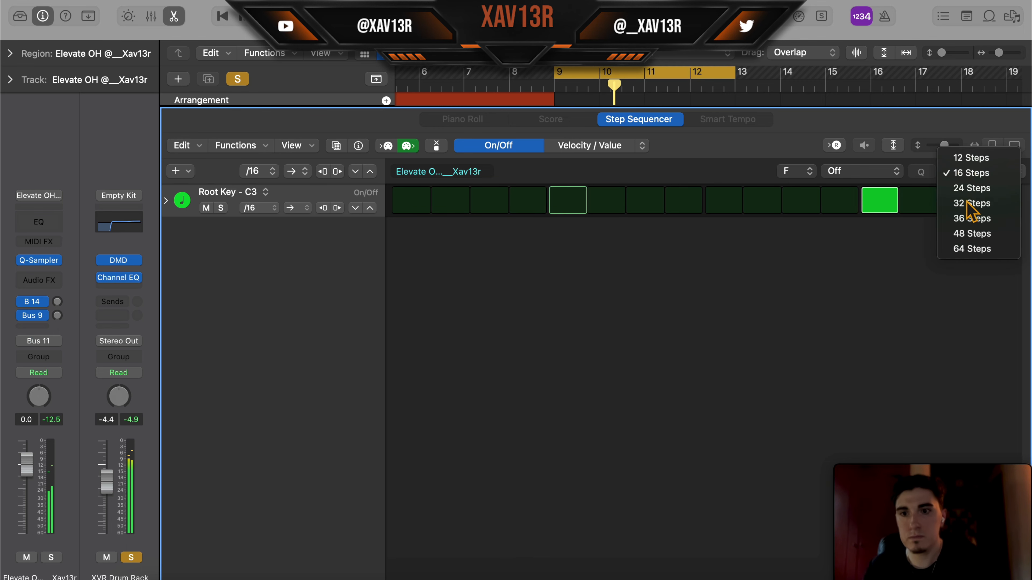
pyautogui.click(974, 203)
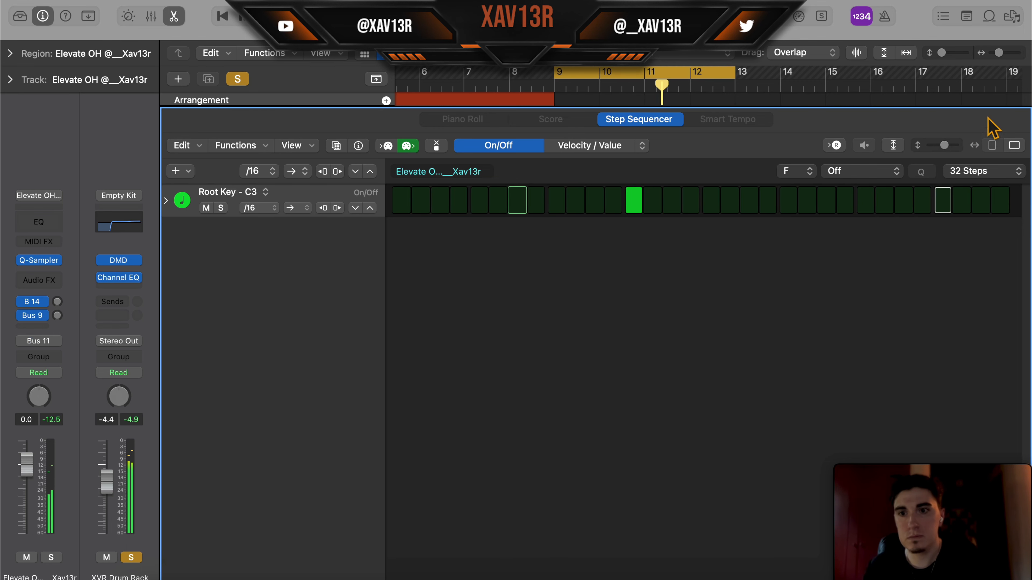
pyautogui.click(975, 181)
pyautogui.click(968, 221)
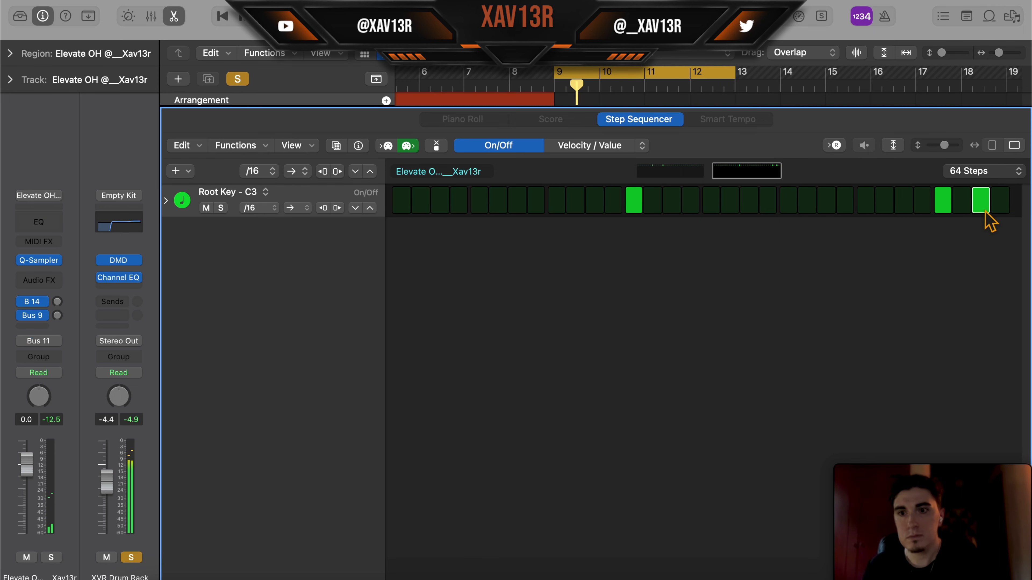
pyautogui.press('e')
pyautogui.doubleClick(628, 450)
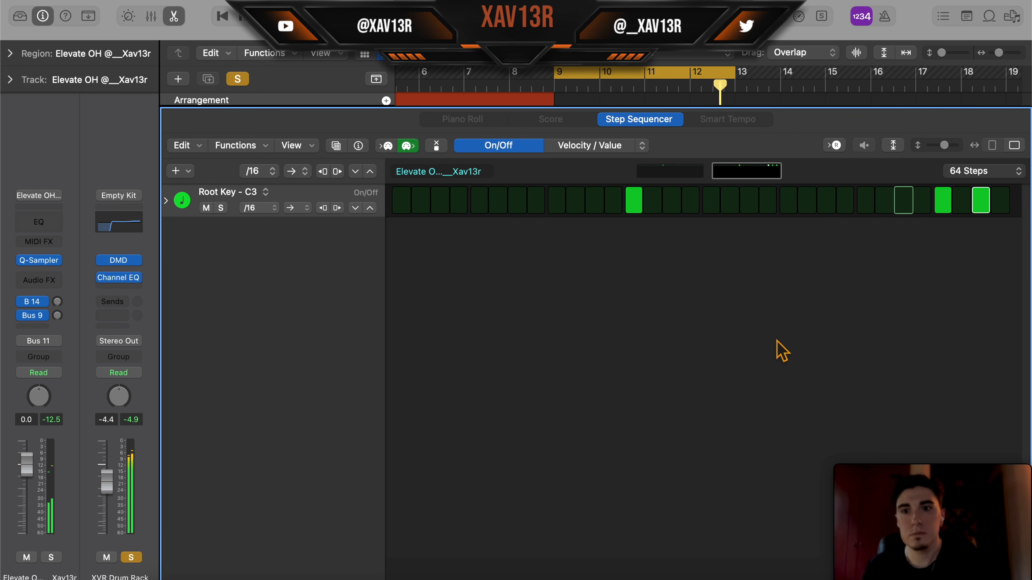
# Step: Lengthen the TESLA 808 region to span bars 9 to 17 and open it for note editing with the whole region in view
pyautogui.moveTo(922, 418); pyautogui.dragTo(914, 417)
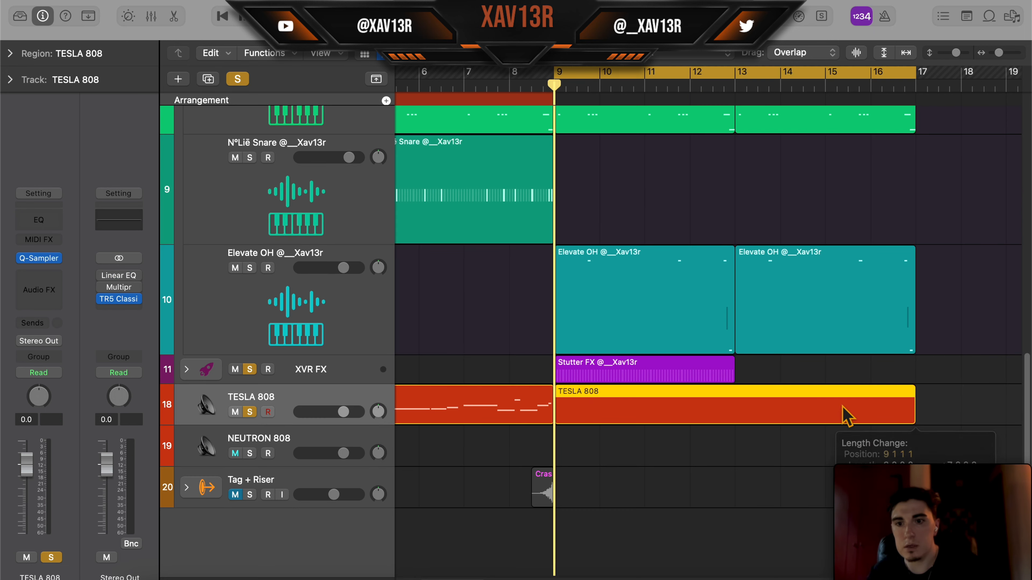
pyautogui.doubleClick(842, 407)
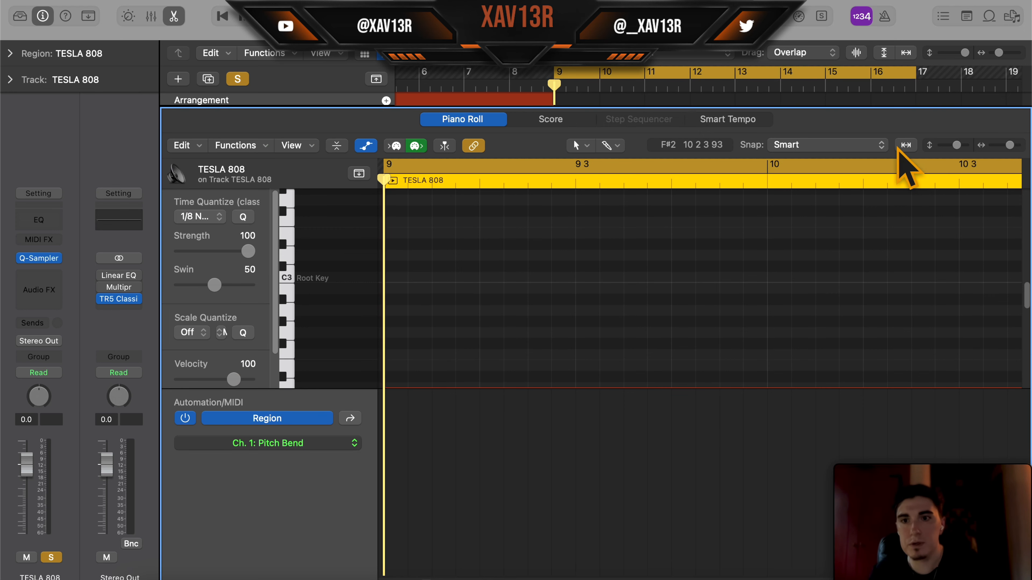
pyautogui.click(906, 145)
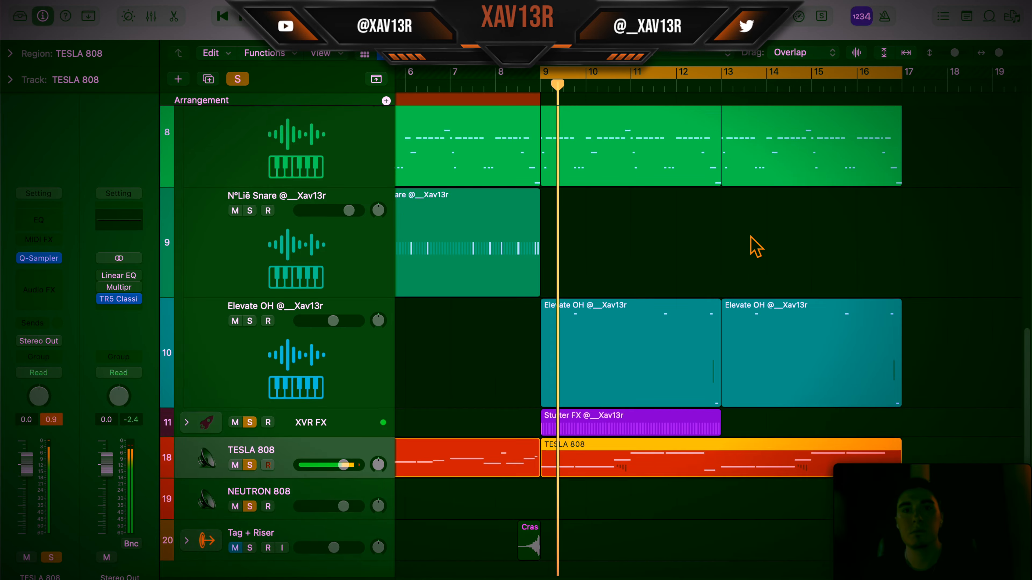
# Step: During playback of the bar 9 section, solo the Flute and HT tracks and take HT Hi out of the solo
pyautogui.scroll(5, 793, 213)
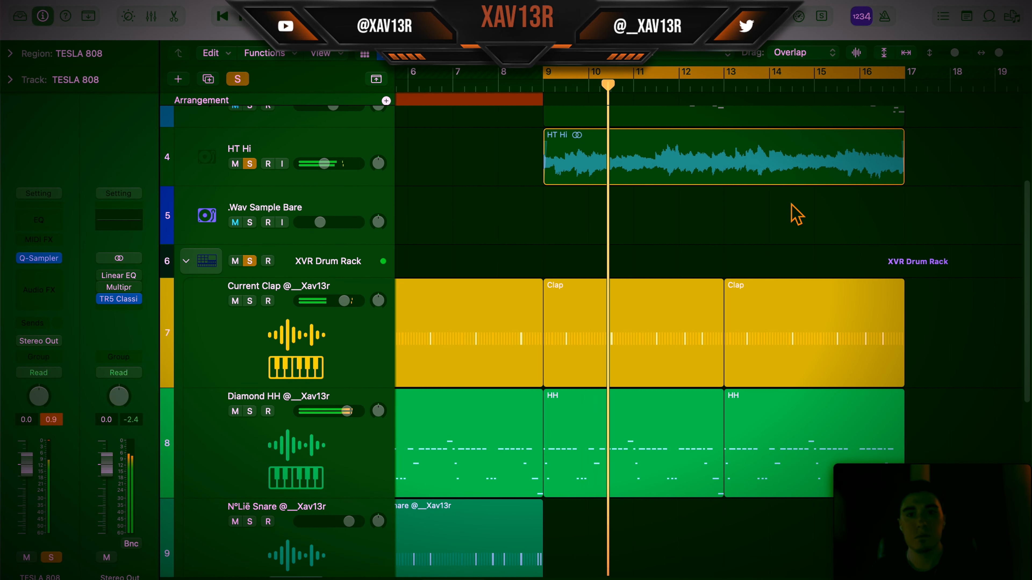
pyautogui.scroll(-10, 790, 214)
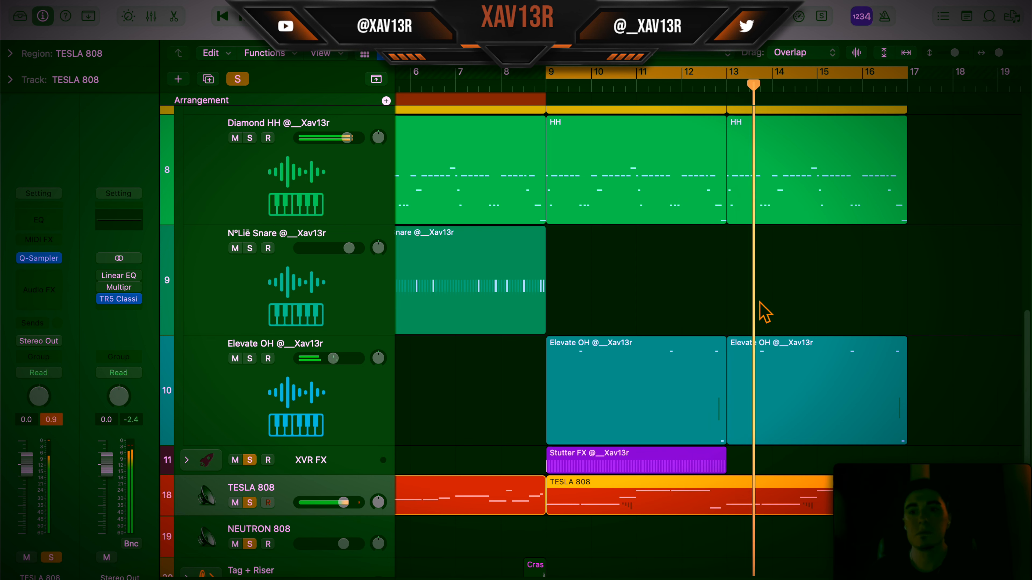
pyautogui.scroll(6, 742, 315)
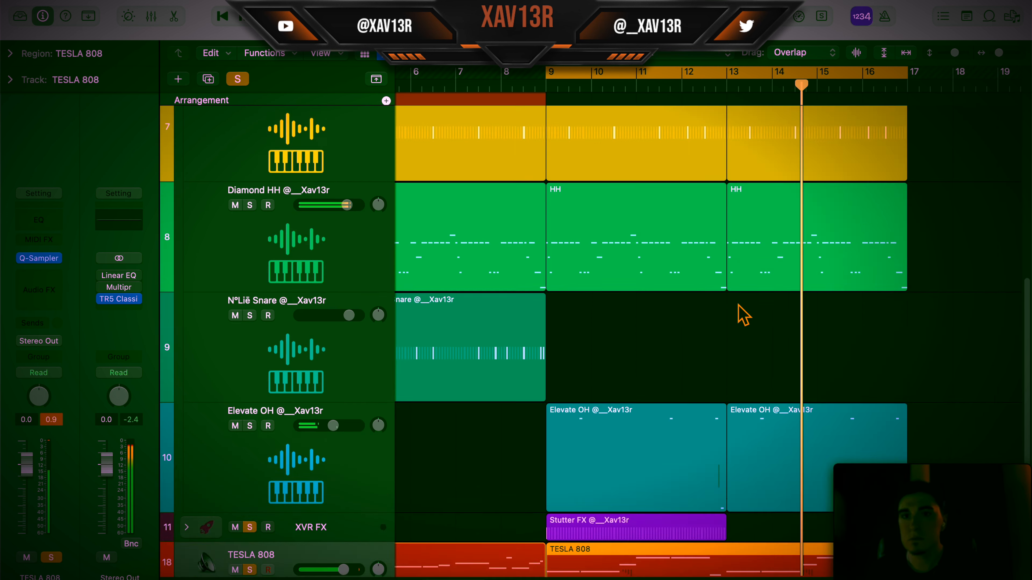
pyautogui.scroll(3, 645, 258)
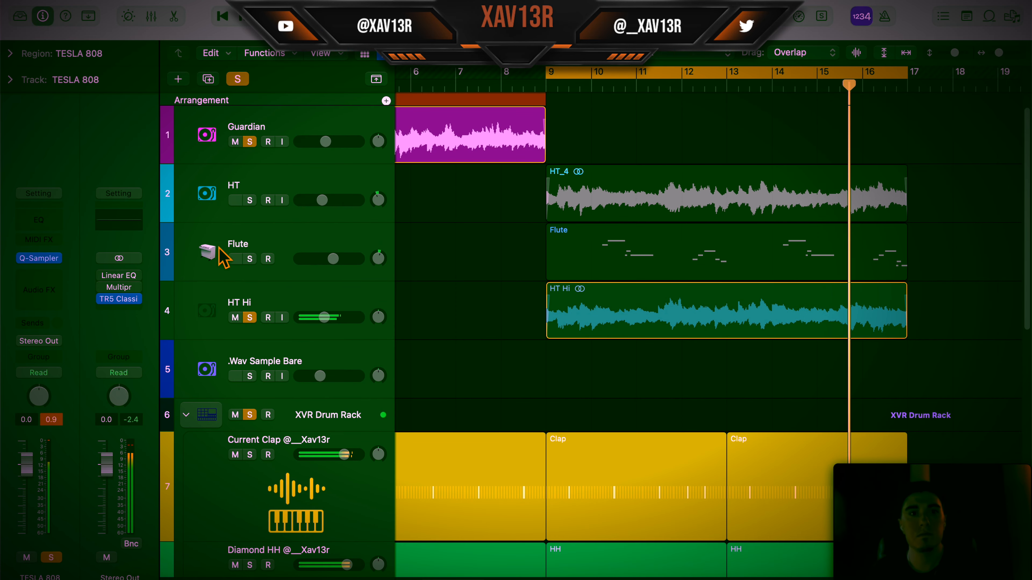
pyautogui.click(250, 259)
pyautogui.click(249, 200)
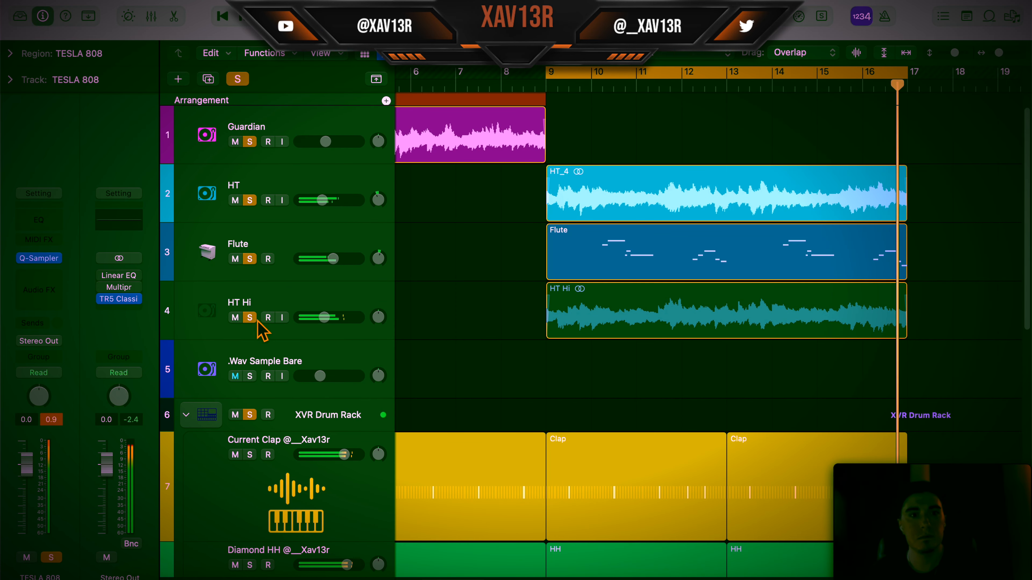
pyautogui.click(250, 318)
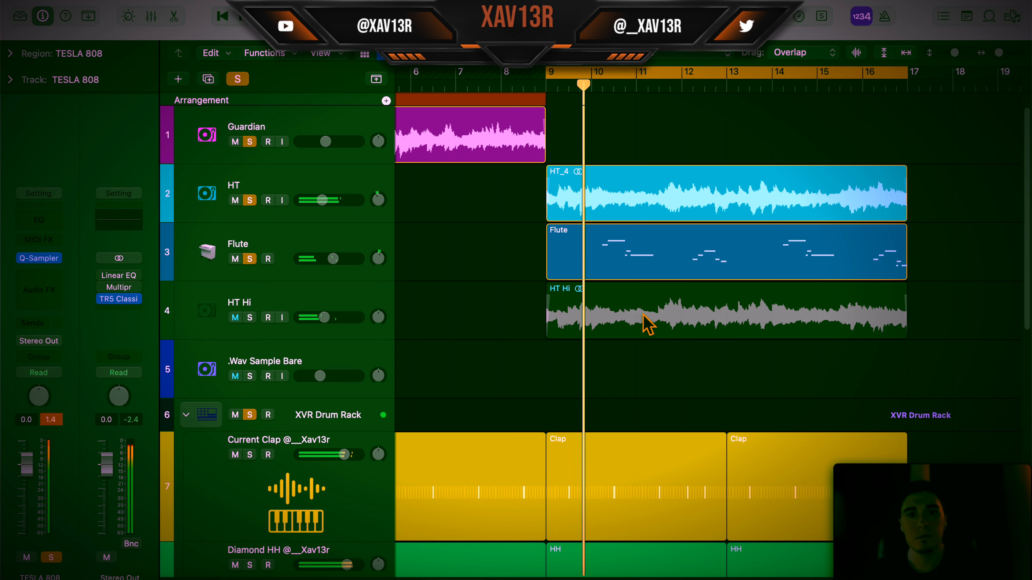
pyautogui.scroll(-3, 646, 324)
pyautogui.scroll(2, 646, 324)
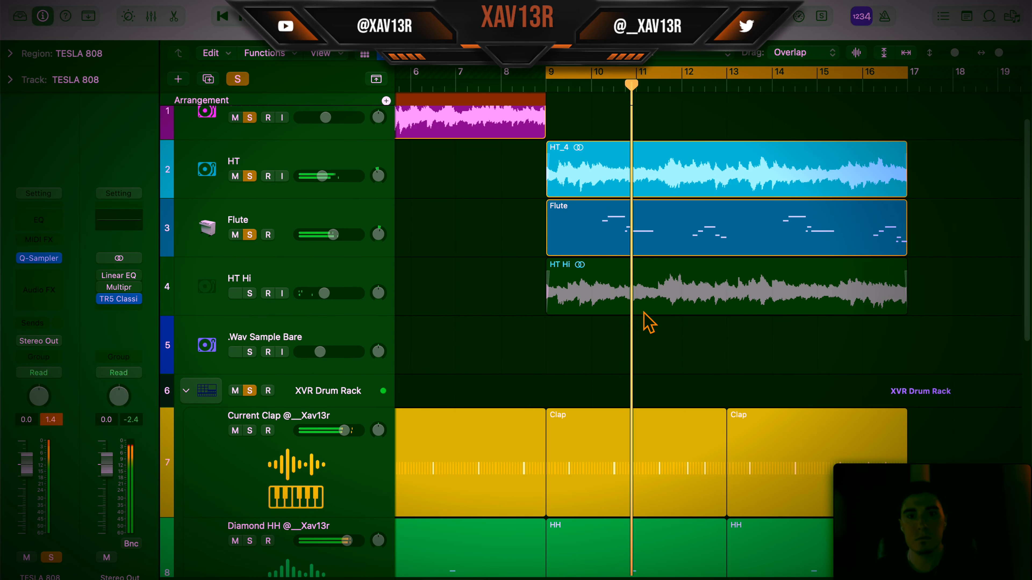
pyautogui.scroll(-10, 649, 324)
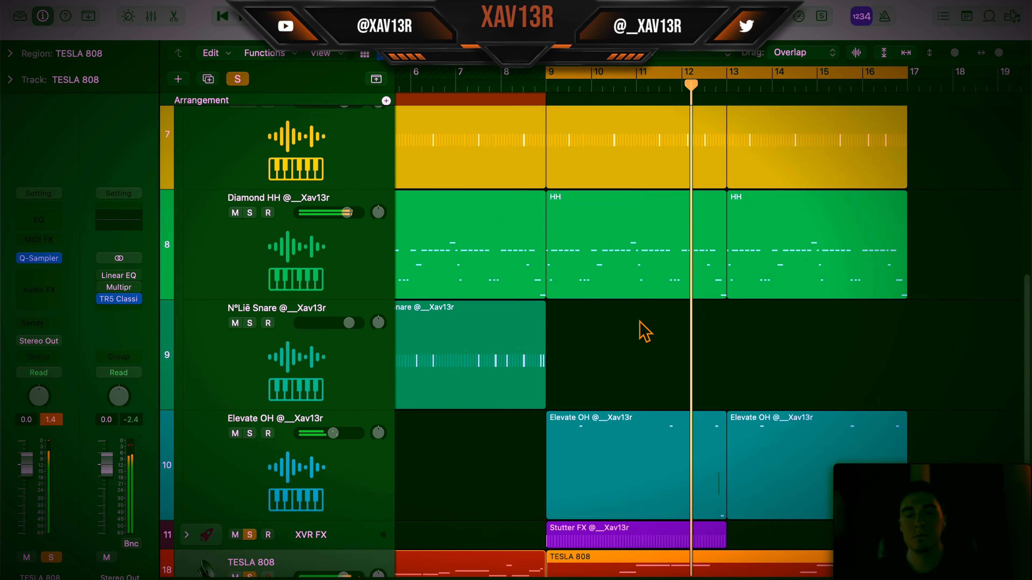
pyautogui.scroll(10, 640, 320)
pyautogui.doubleClick(668, 203)
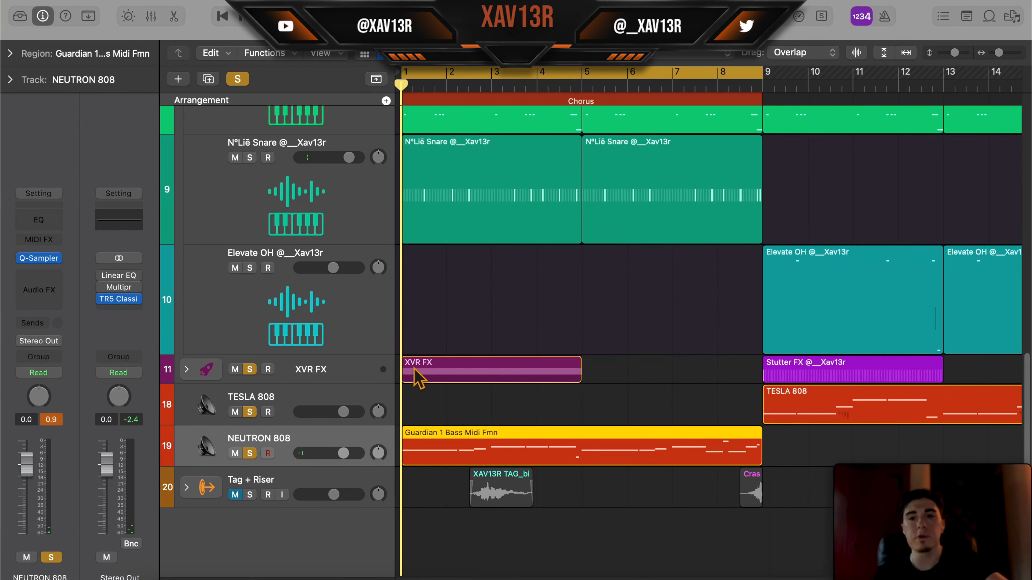
# Step: Inspect the NEUTRON 808 sampler and the notes of its Guardian bass MIDI region
pyautogui.click(40, 259)
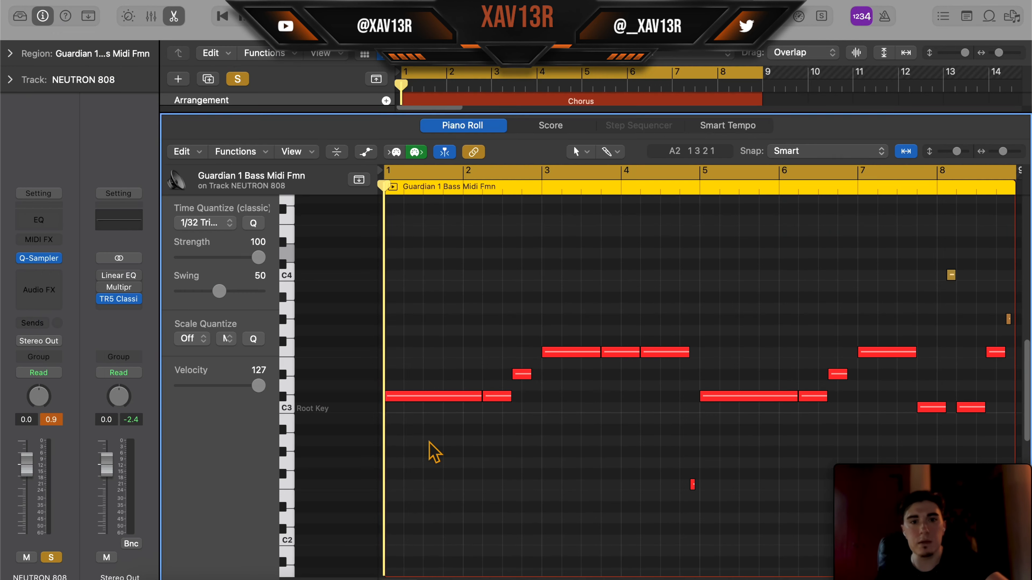
pyautogui.scroll(-2, 491, 426)
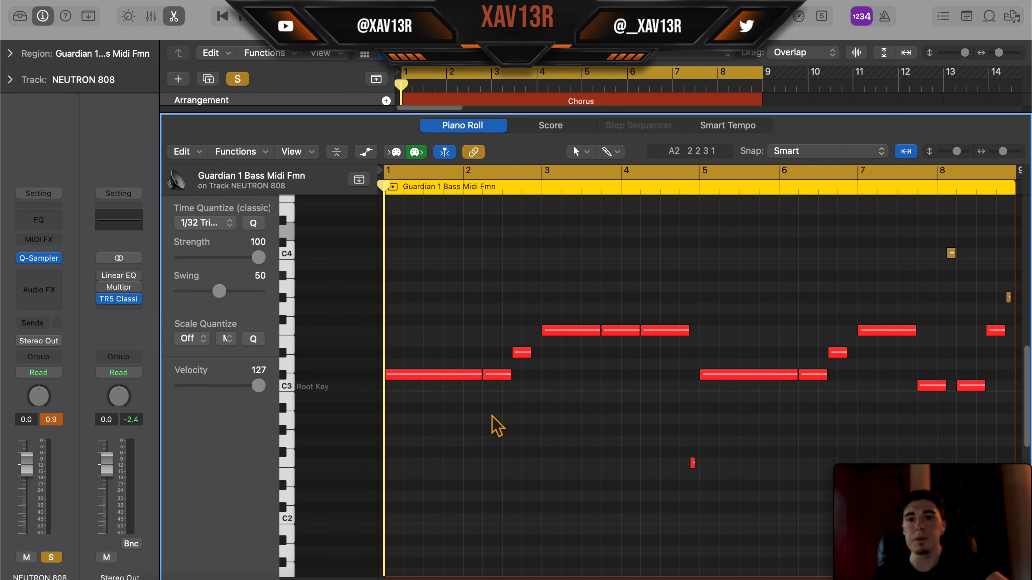